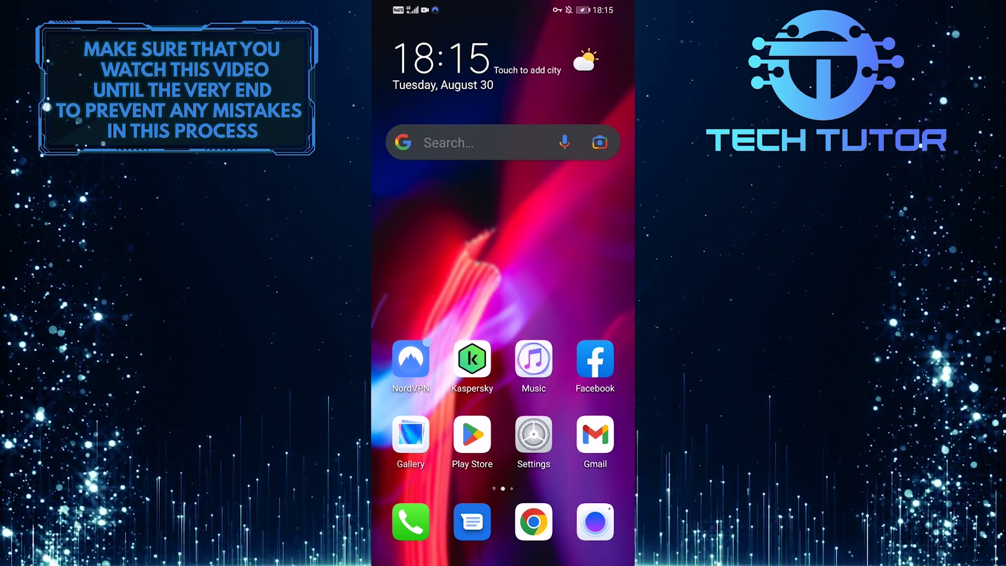
Step: Launch Facebook and go from the main menu to the Settings and privacy page
left_click(595, 361)
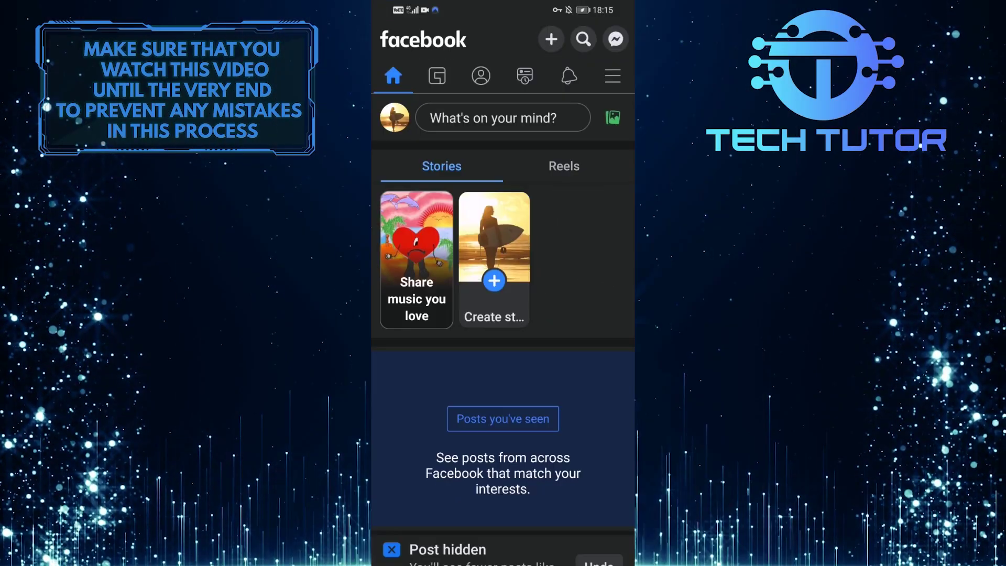
left_click(938, 300)
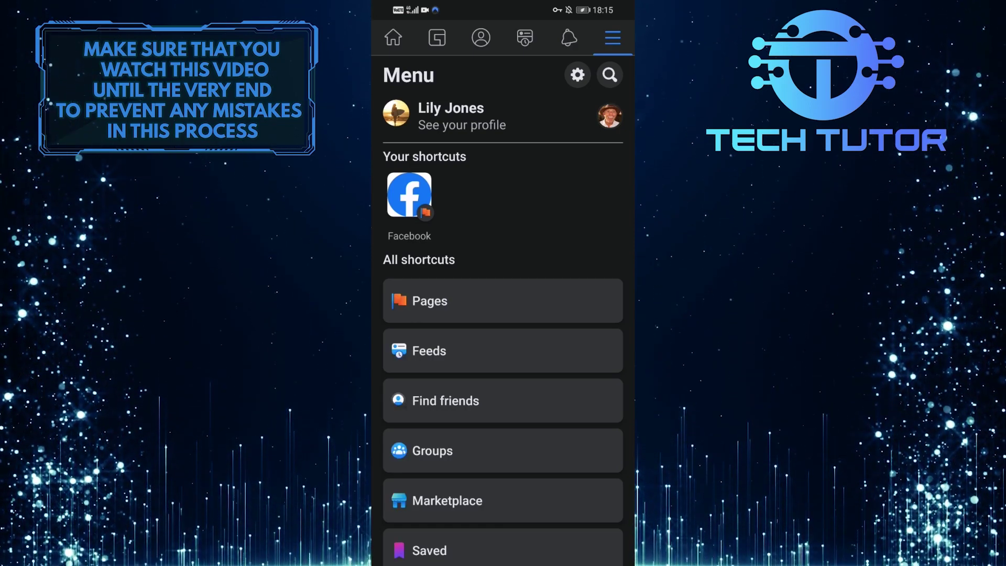
left_click(578, 75)
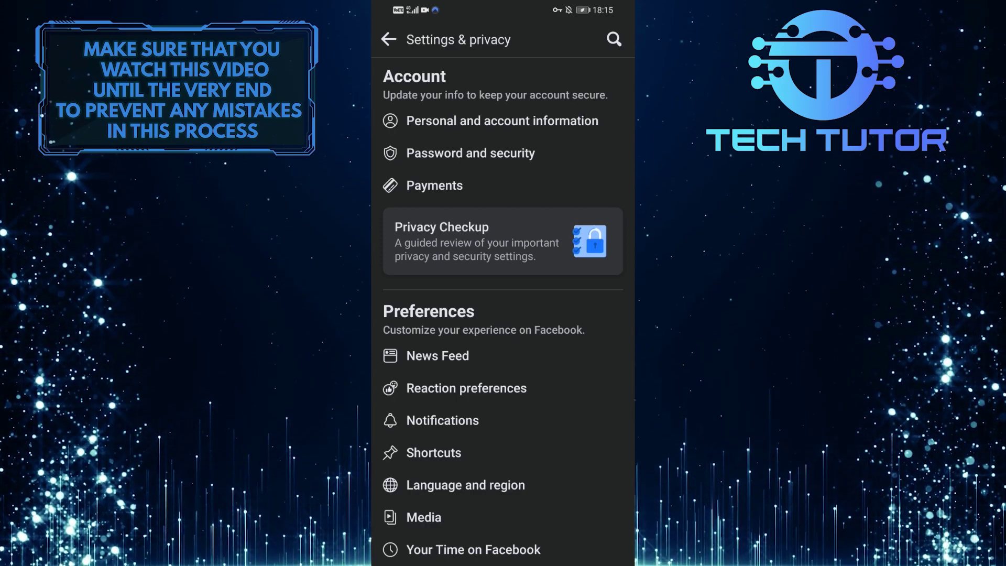
scroll(503, 315, "down", 8)
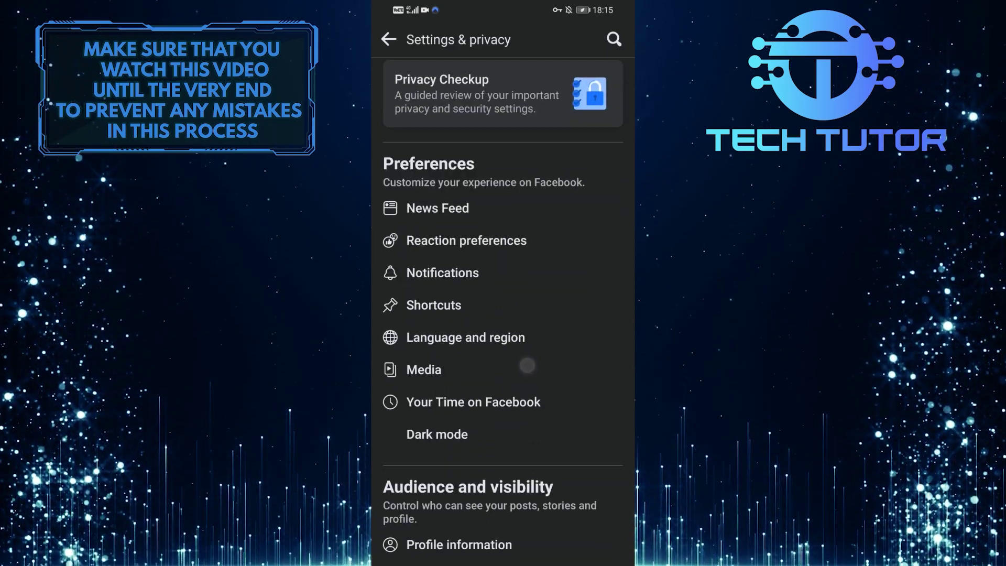
scroll(510, 463, "down", 3)
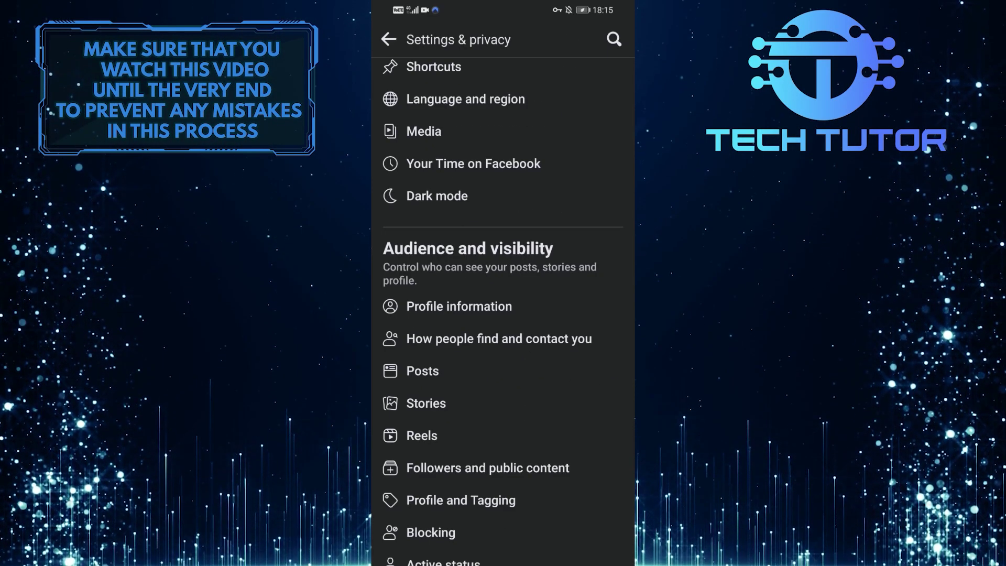
Step: Go through 'How people find and contact you' to the 'Who can send you friend requests?' page
left_click(487, 339)
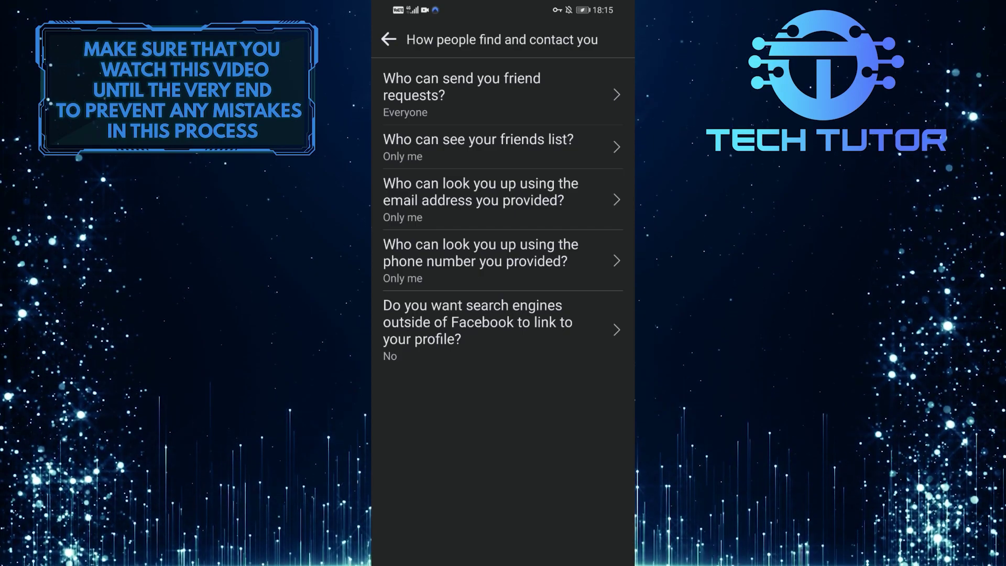
left_click(580, 89)
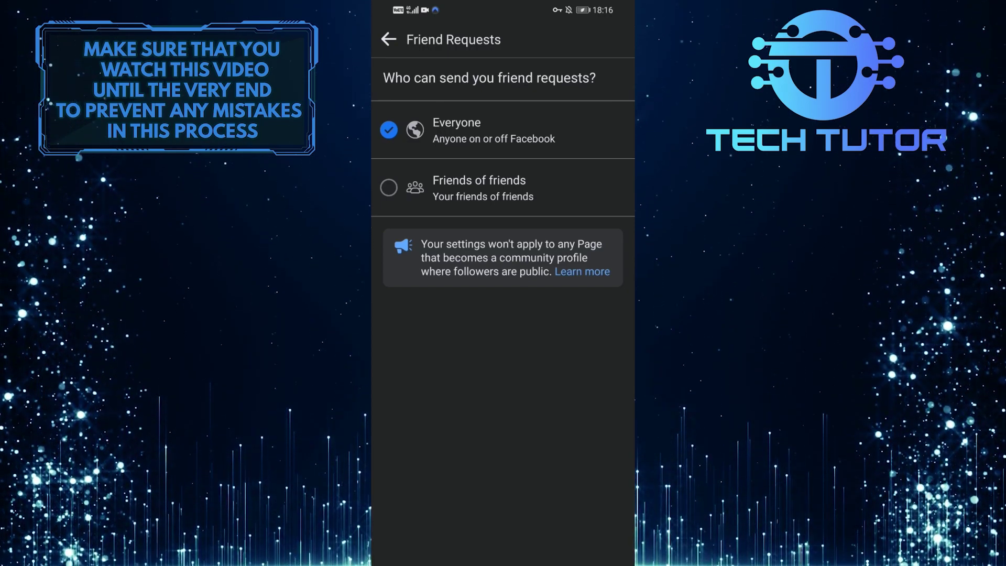
Step: Select 'Friends of friends' on the Friend Requests page, replacing 'Everyone'
left_click(520, 187)
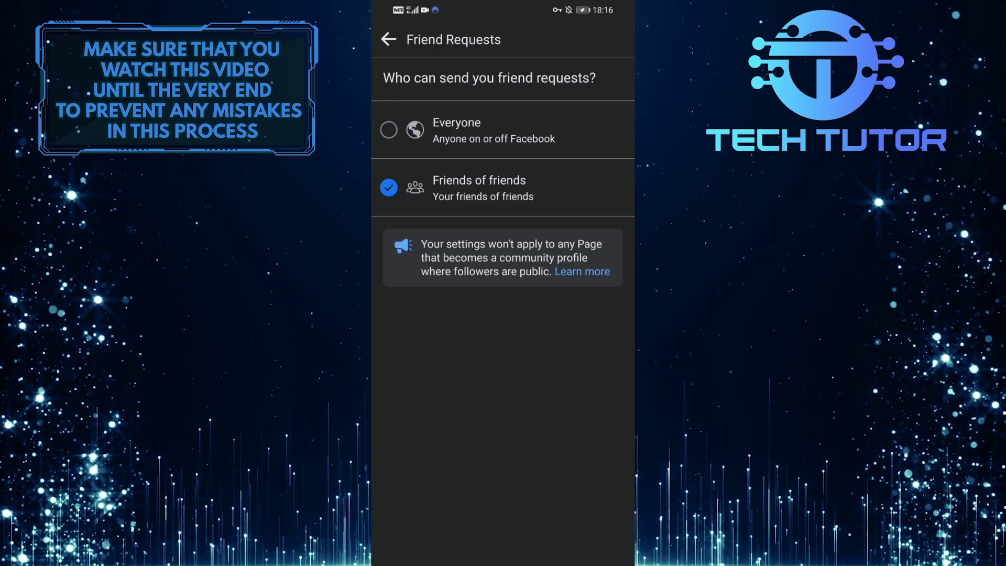